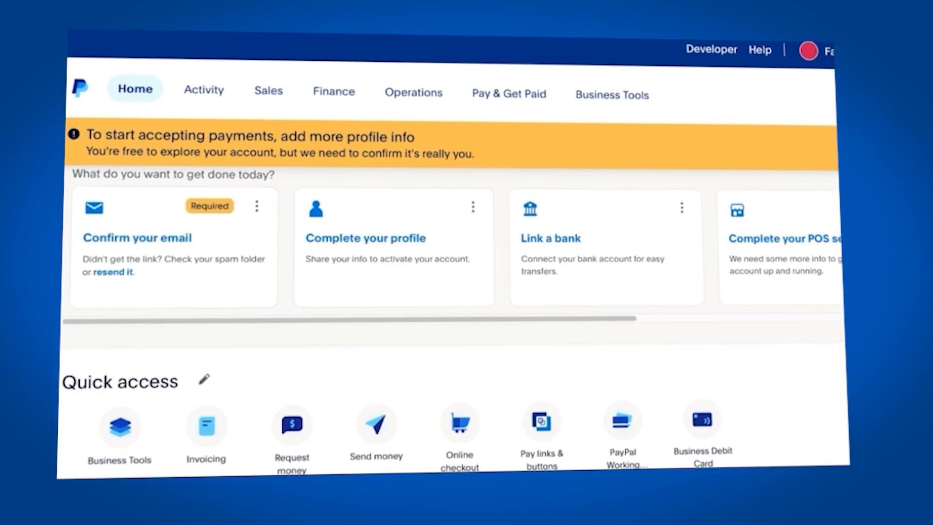
# Open PayPal's Pay links & buttons tile, then bring up the Pay & Get Paid menu.
pyautogui.scroll(-1, 540, 389)
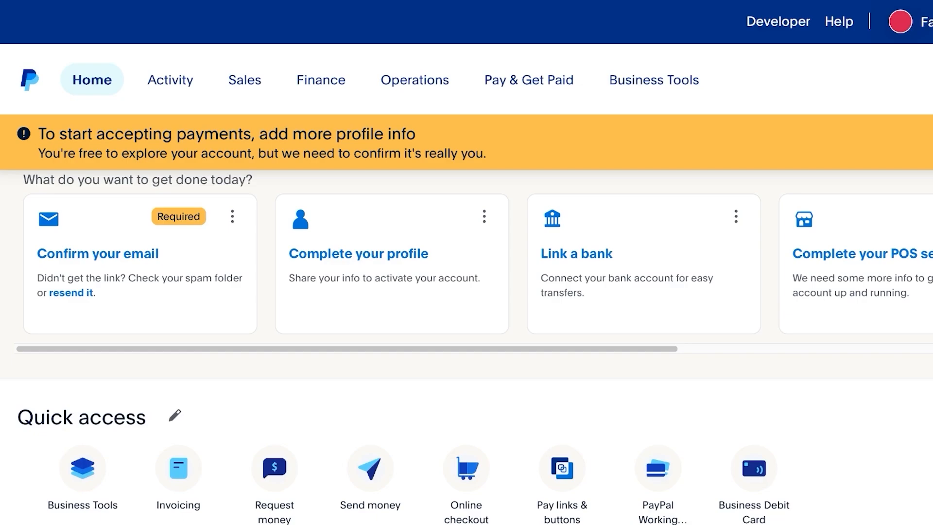
pyautogui.scroll(-3, 562, 311)
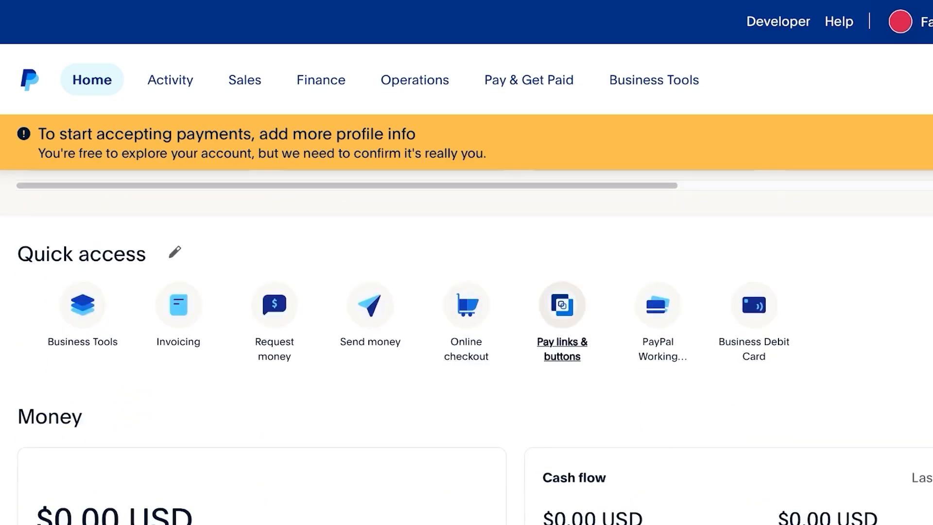
pyautogui.scroll(2, 562, 311)
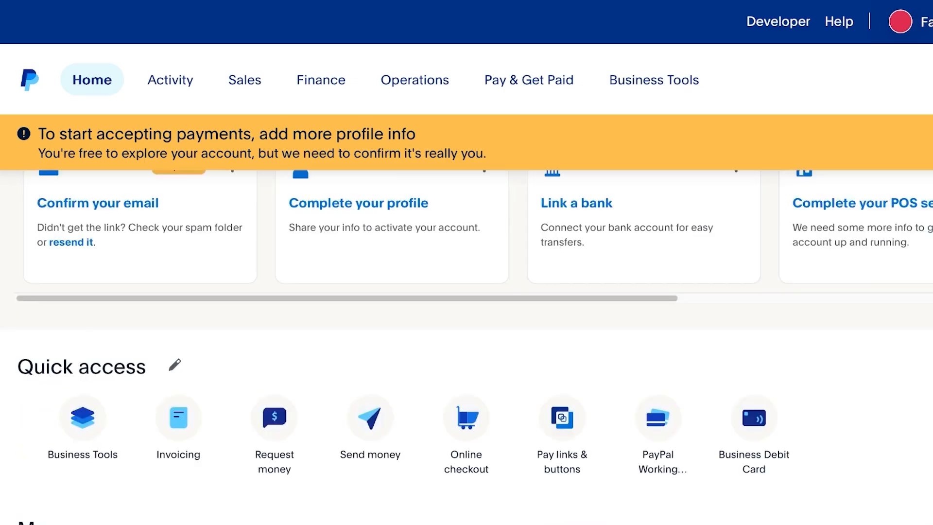
pyautogui.click(561, 435)
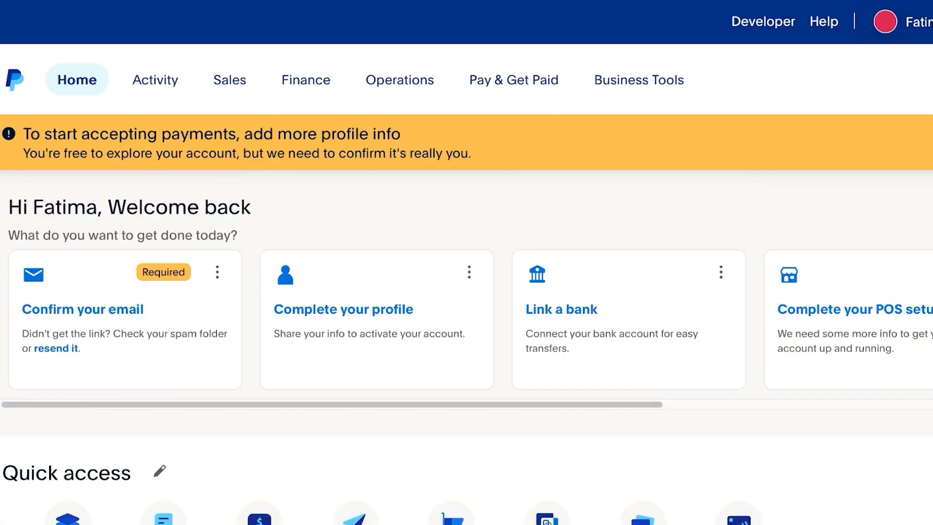
pyautogui.moveTo(514, 79)
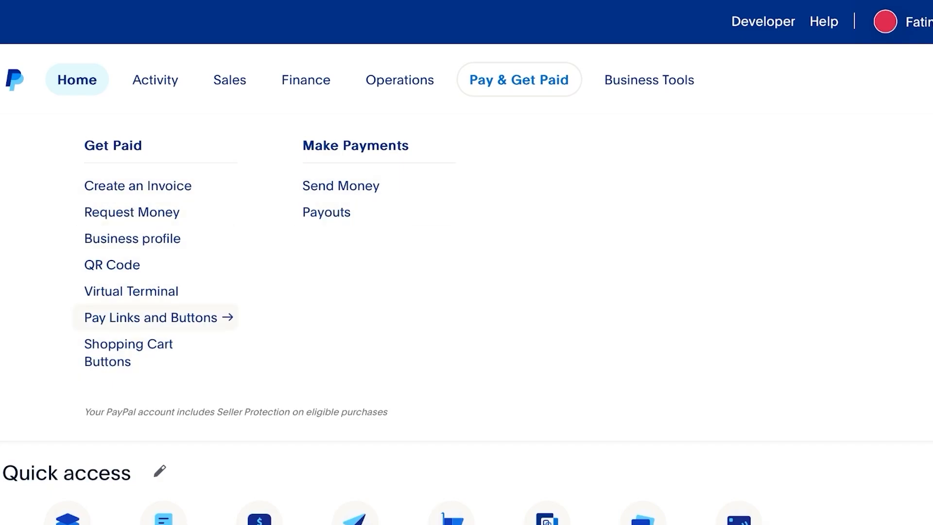
# Open Pay Links and Buttons and start the 'Tell us about yourself' form by choosing the phone country code.
pyautogui.click(150, 318)
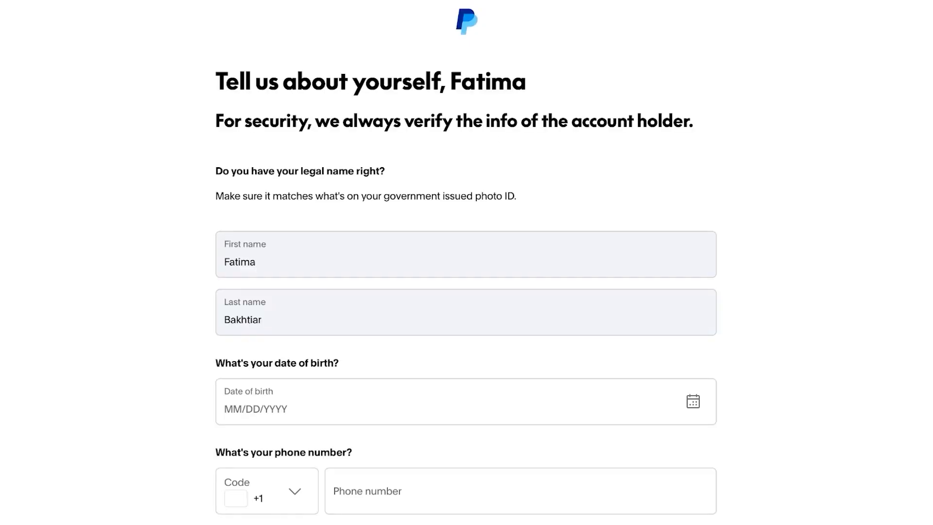
pyautogui.scroll(-9, 467, 262)
pyautogui.scroll(-4, 467, 262)
pyautogui.click(267, 303)
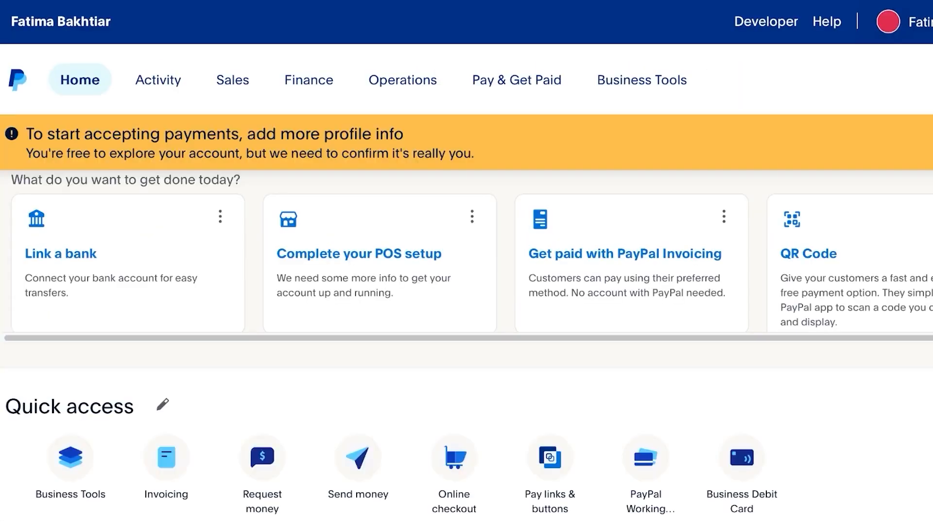
pyautogui.scroll(-2, 466, 340)
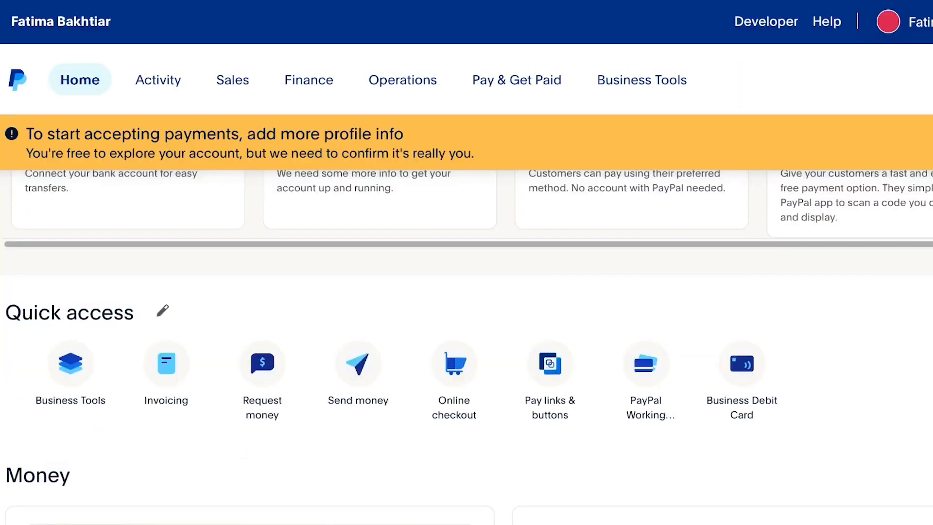
pyautogui.click(550, 381)
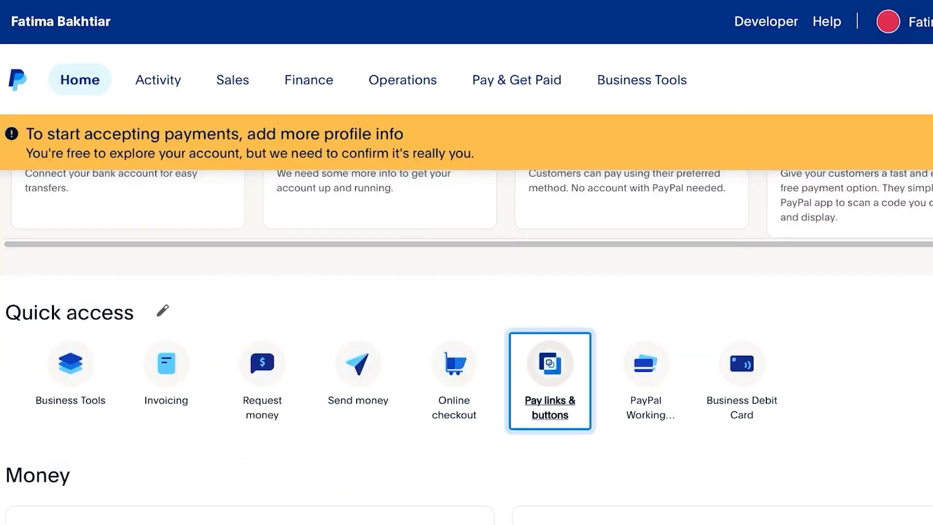
pyautogui.scroll(-5, 467, 340)
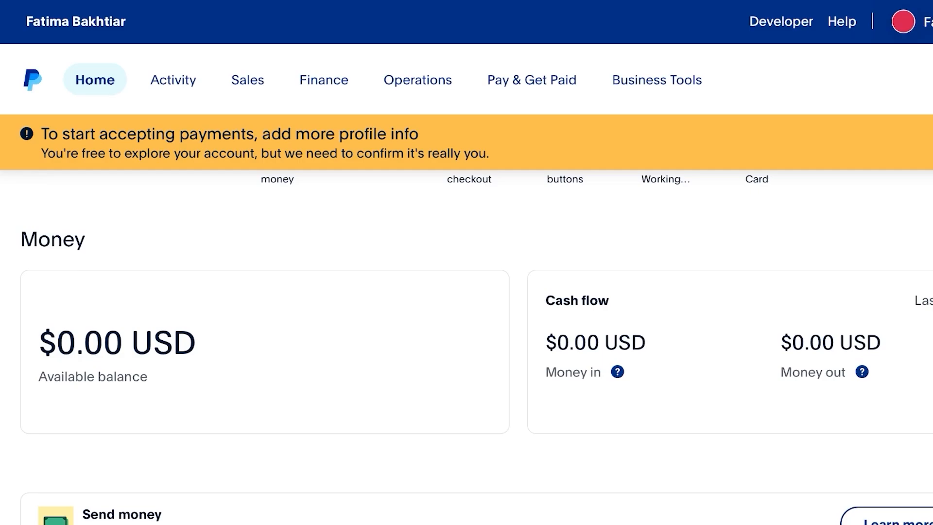
pyautogui.scroll(-5, 466, 340)
pyautogui.scroll(5, 466, 340)
pyautogui.scroll(-4, 467, 340)
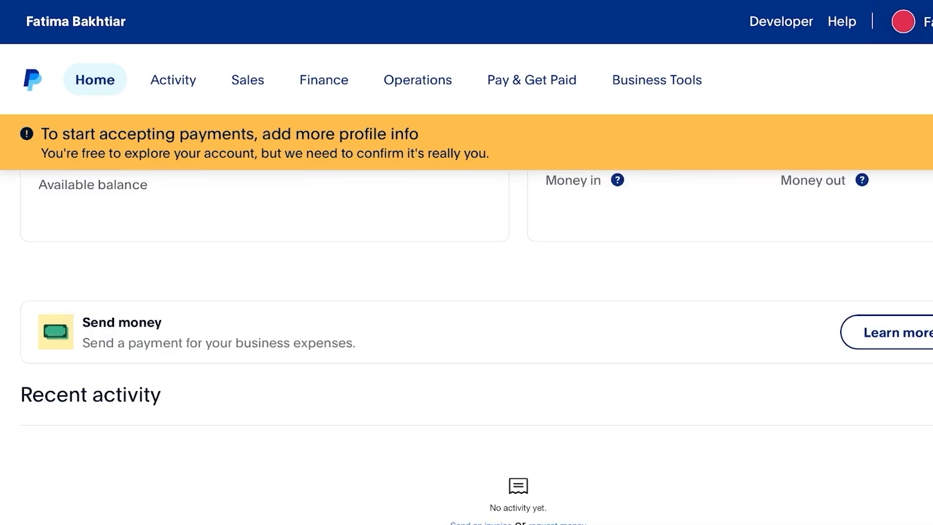
pyautogui.scroll(5, 467, 340)
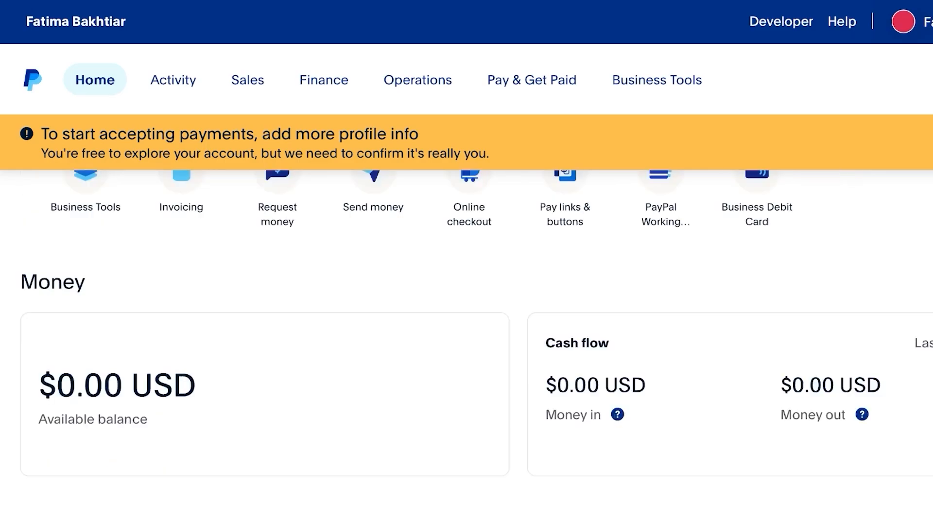
# Sign in to Stripe with the account email and password, resubmitting after fixing the incorrect password.
pyautogui.click(565, 206)
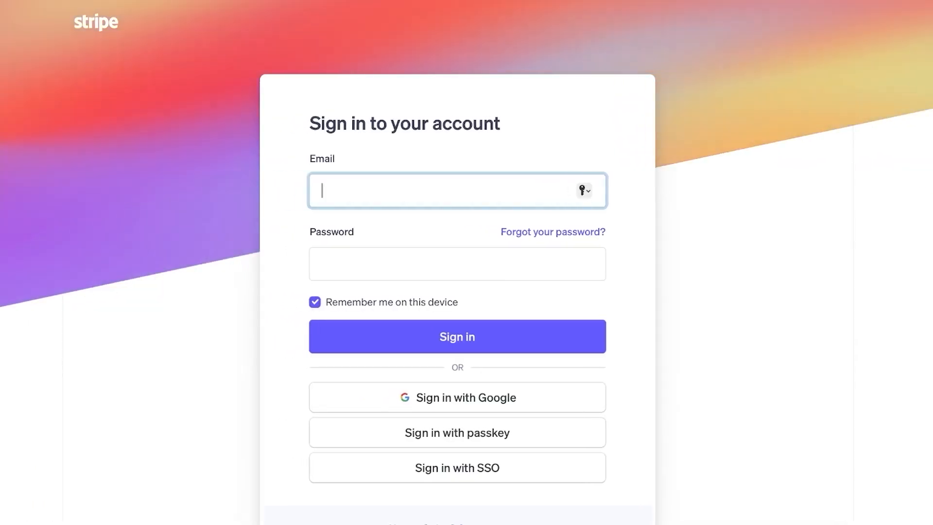
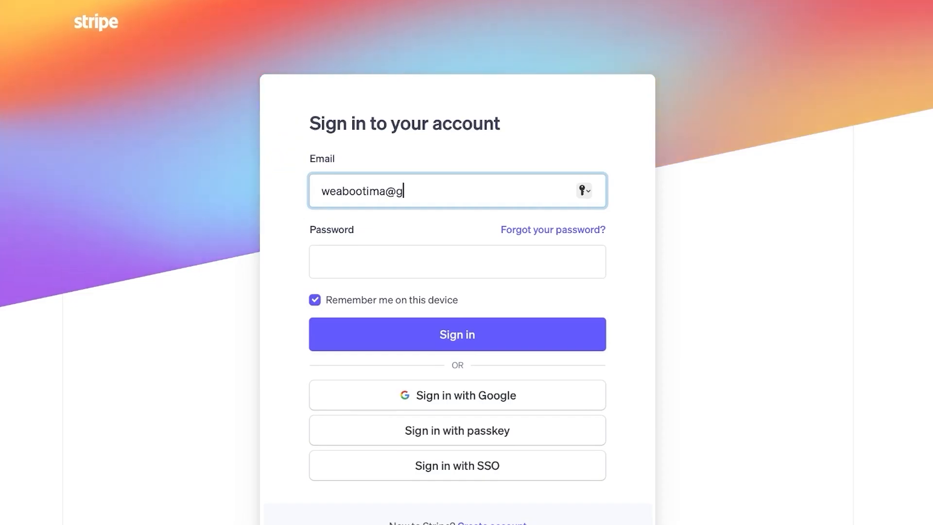
pyautogui.press('Tab')
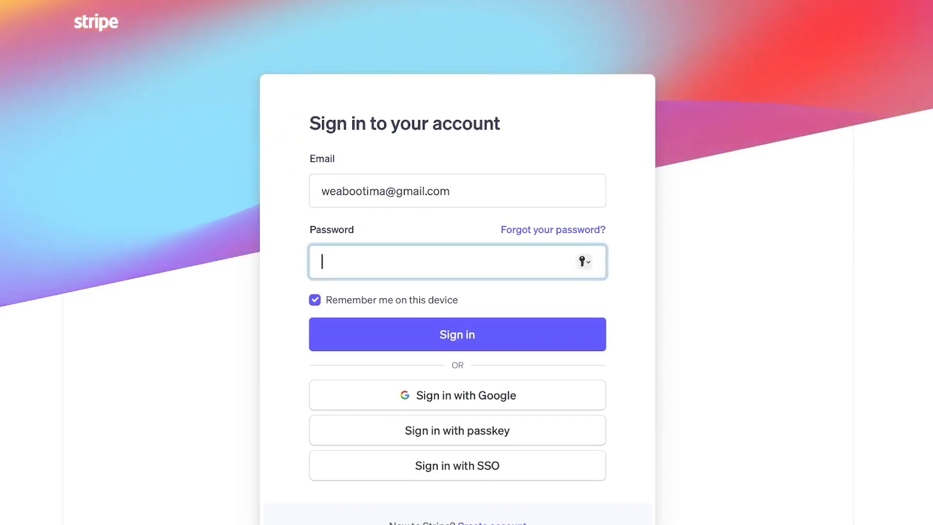
pyautogui.write('•••••••')
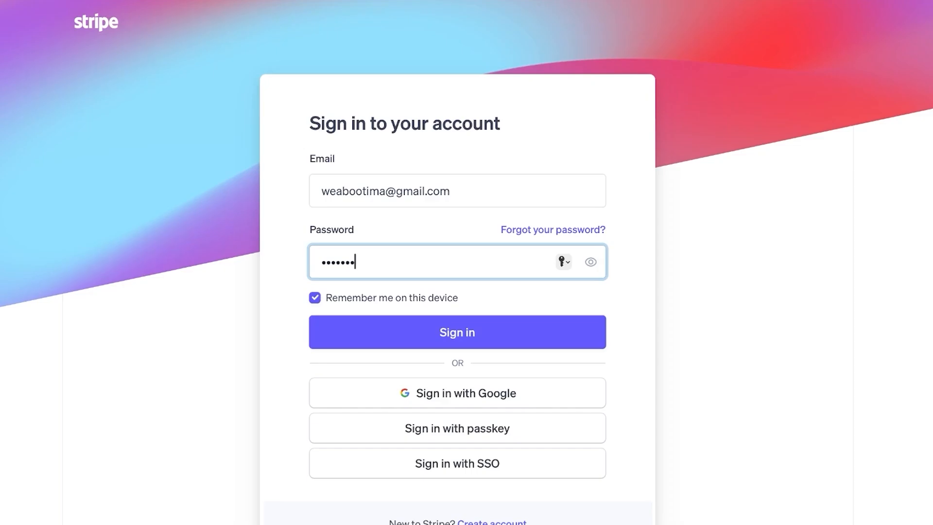
pyautogui.write('••')
pyautogui.press('Return')
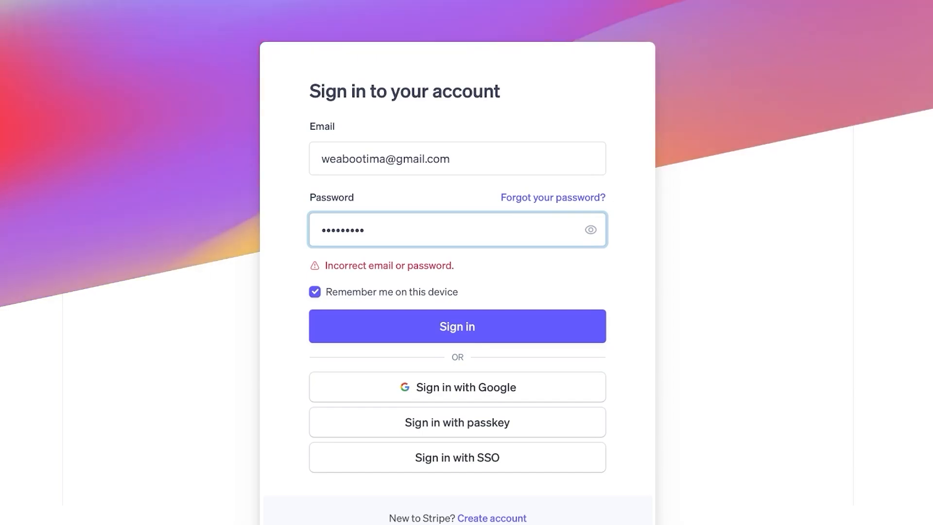
pyautogui.press('Return')
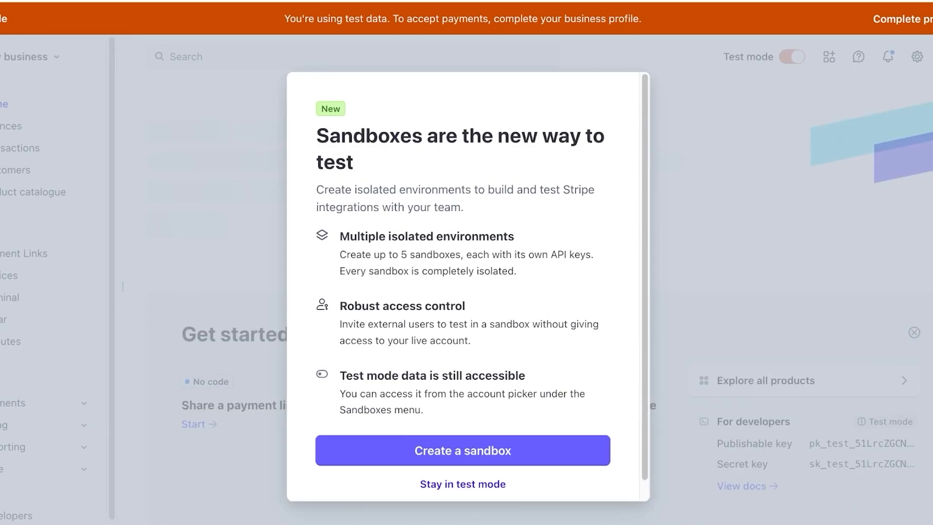
# Stay in test mode and go to the Payment Links page.
pyautogui.press('Escape')
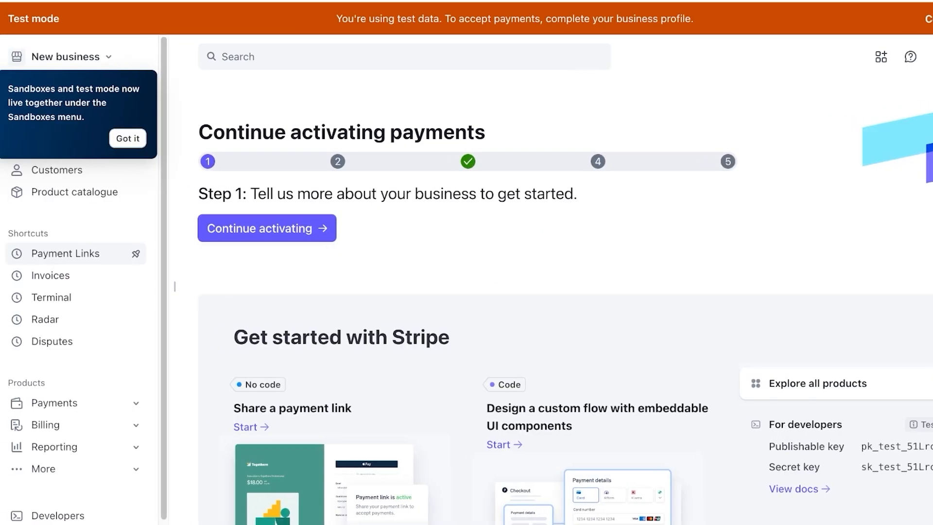
pyautogui.click(66, 253)
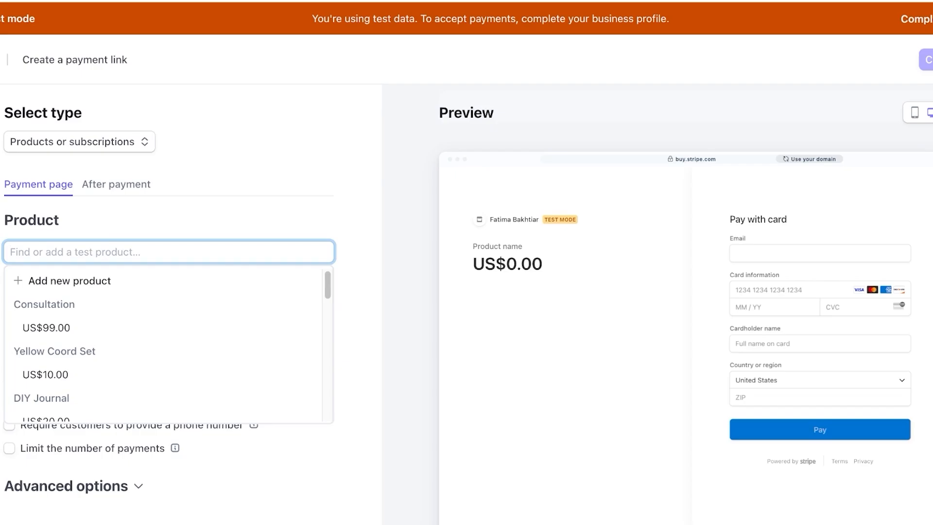
# Add Yellow Coord Set at US$10.00 and require customers' billing addresses and phone numbers.
pyautogui.click(163, 374)
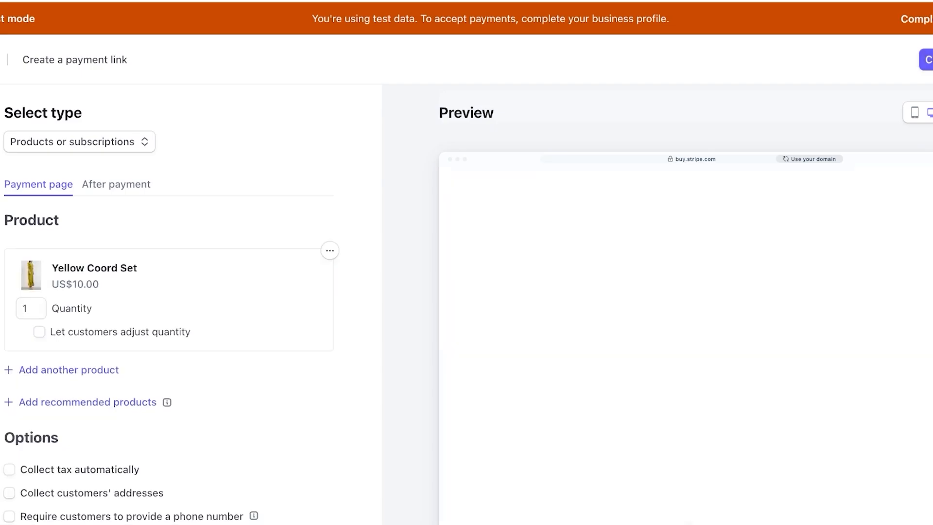
pyautogui.scroll(-1, 466, 304)
pyautogui.scroll(-2, 466, 304)
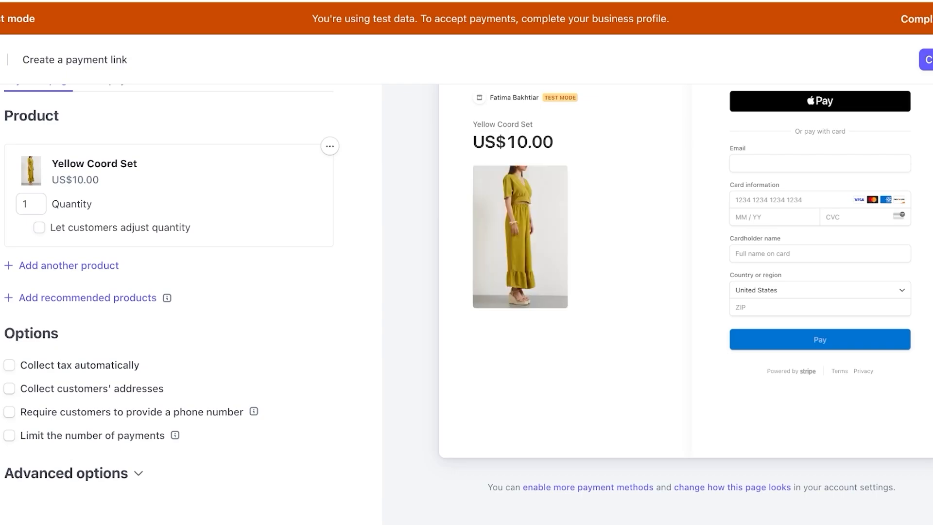
pyautogui.click(10, 388)
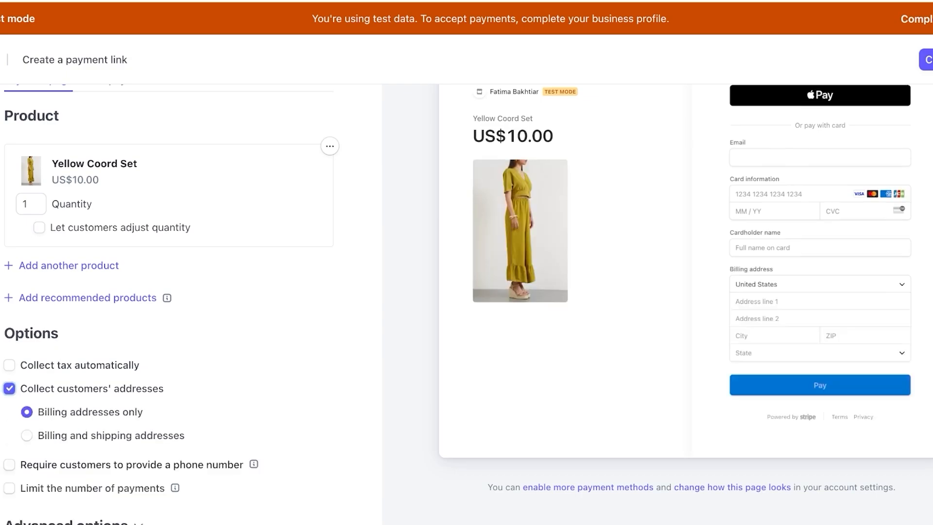
pyautogui.click(9, 465)
# Leave the payment limit and automatic tax collection turned off for the link.
pyautogui.click(9, 488)
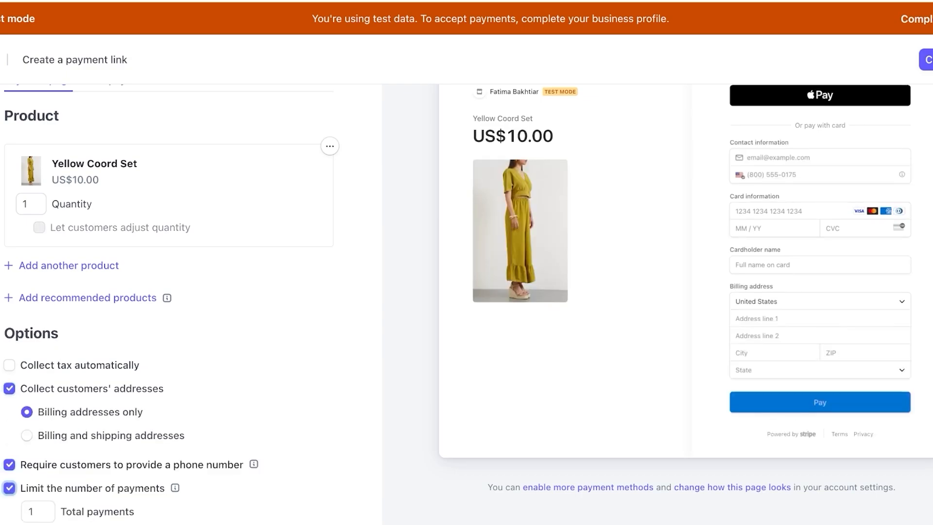
pyautogui.scroll(-1, 467, 304)
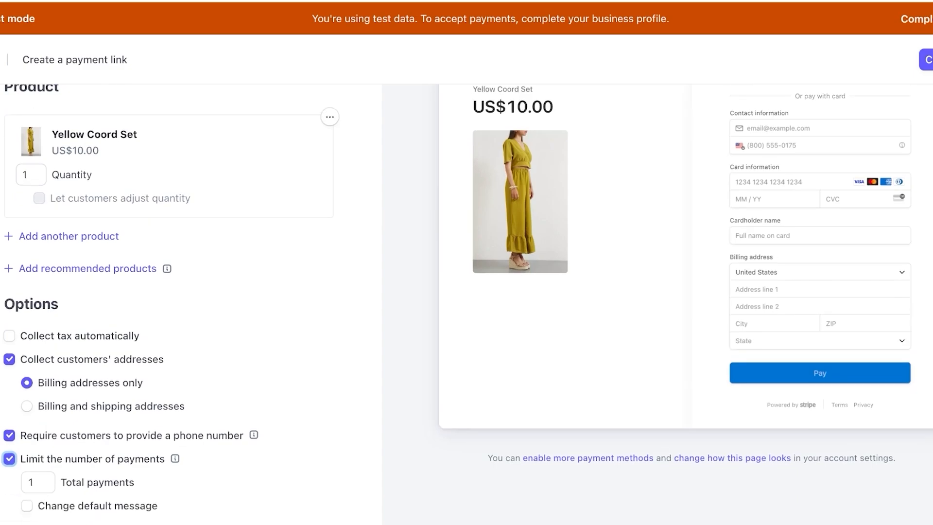
pyautogui.press('space')
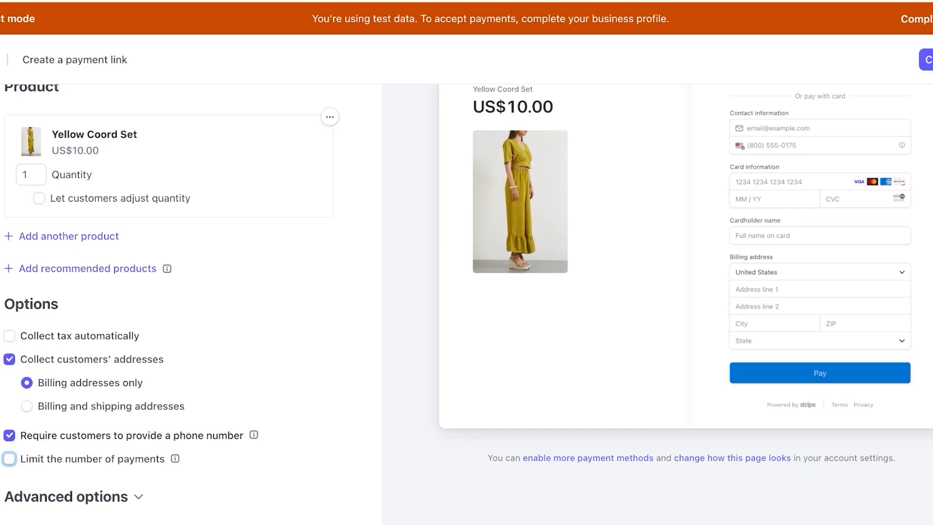
pyautogui.scroll(-1, 466, 304)
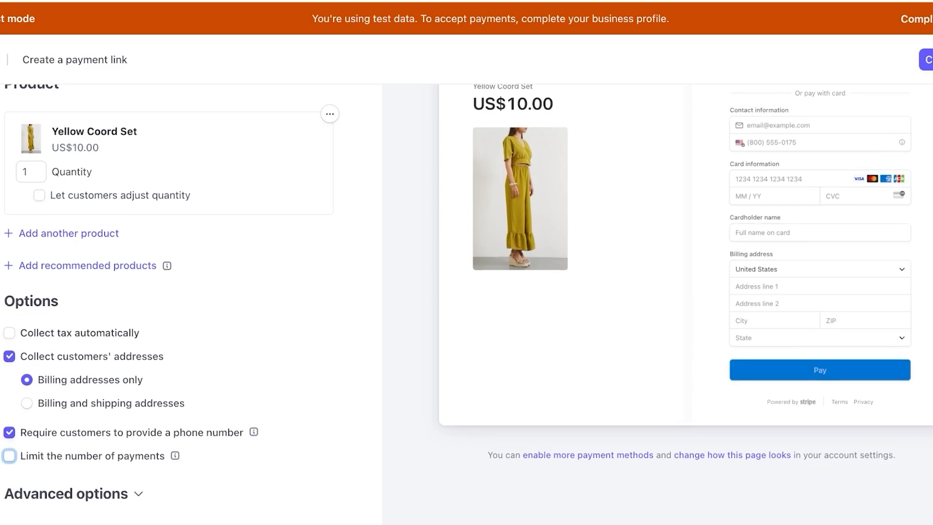
pyautogui.click(9, 332)
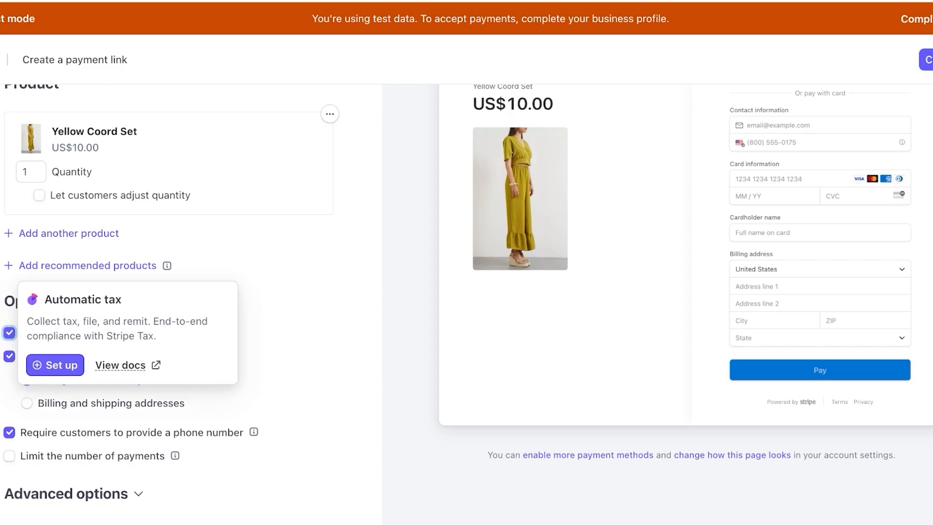
pyautogui.press('Escape')
pyautogui.scroll(-1, 467, 304)
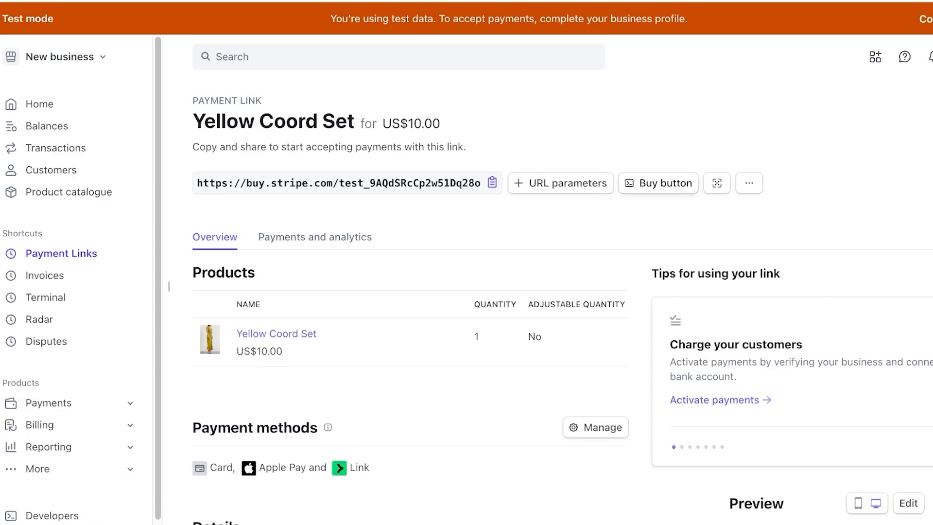
# Copy the payment link's Buy button embed code, keeping the Card layout after trying Button.
pyautogui.click(658, 182)
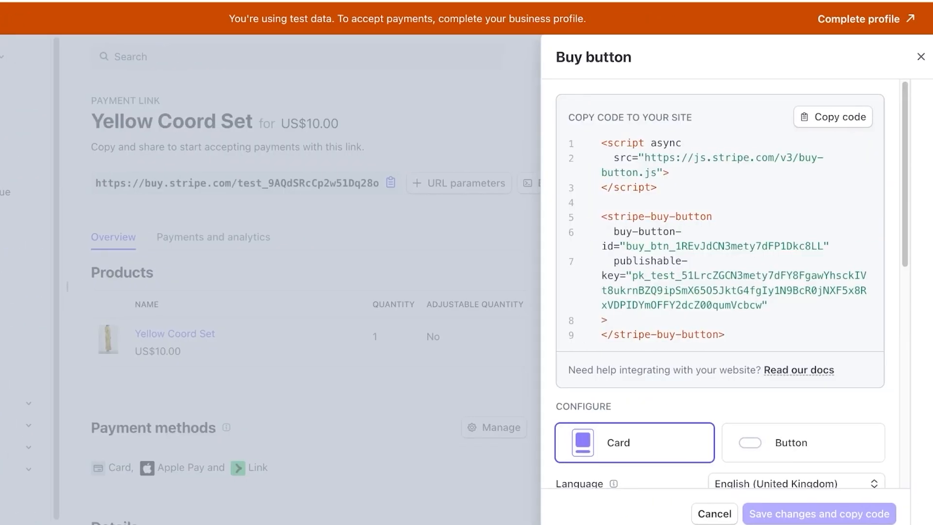
pyautogui.scroll(-1, 730, 283)
pyautogui.click(832, 90)
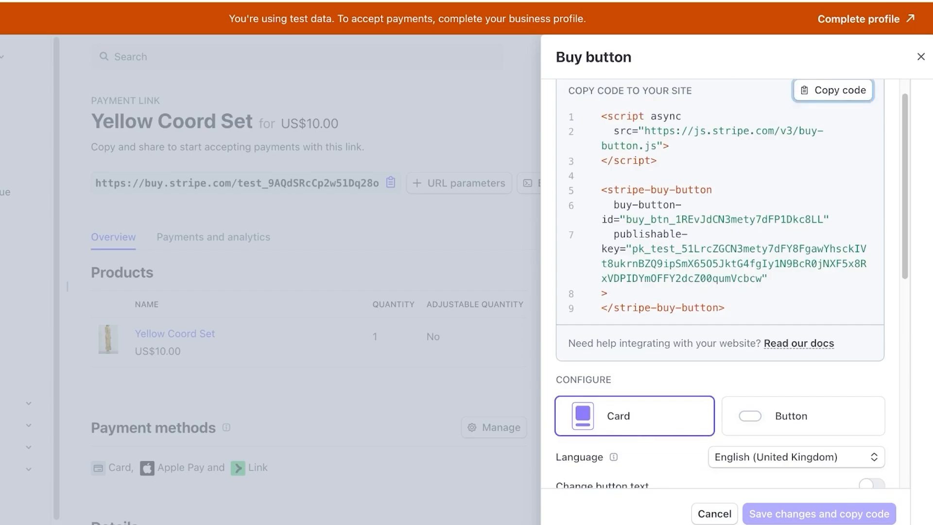
pyautogui.scroll(-3, 719, 282)
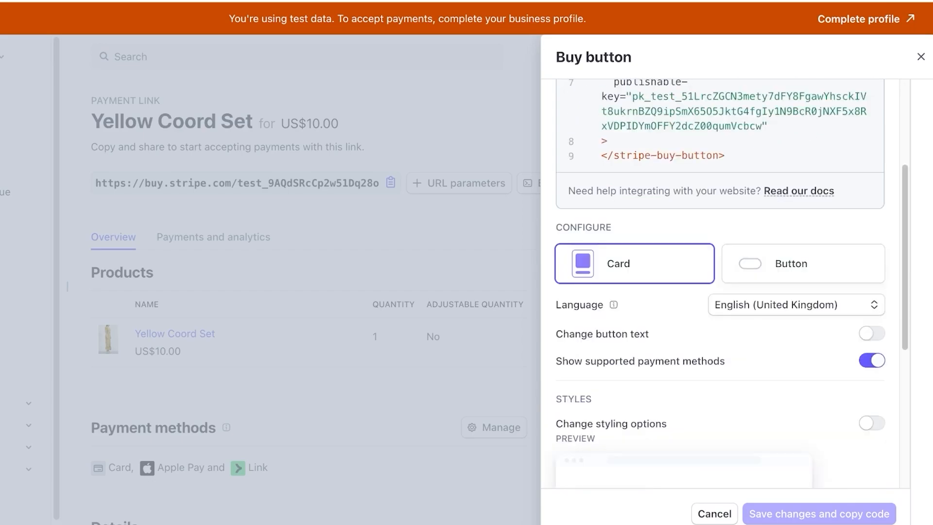
pyautogui.click(803, 263)
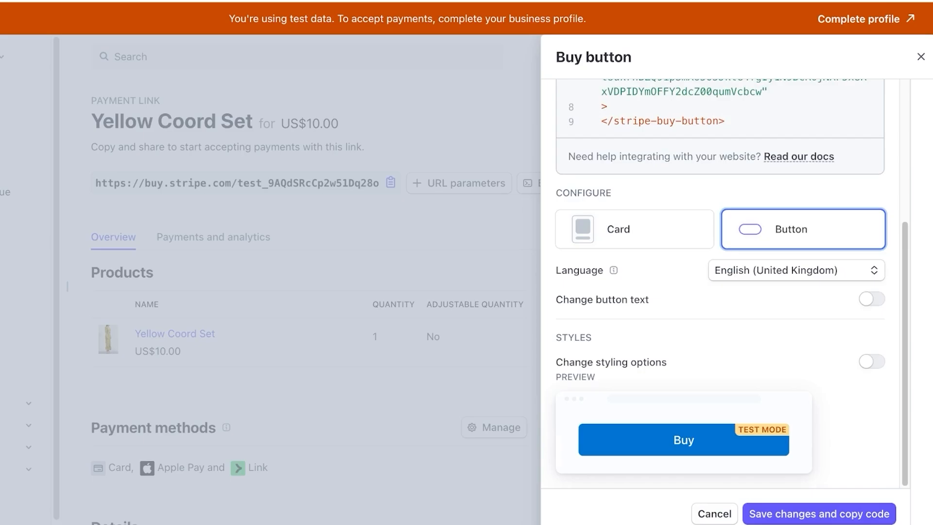
pyautogui.click(633, 228)
pyautogui.scroll(-3, 719, 282)
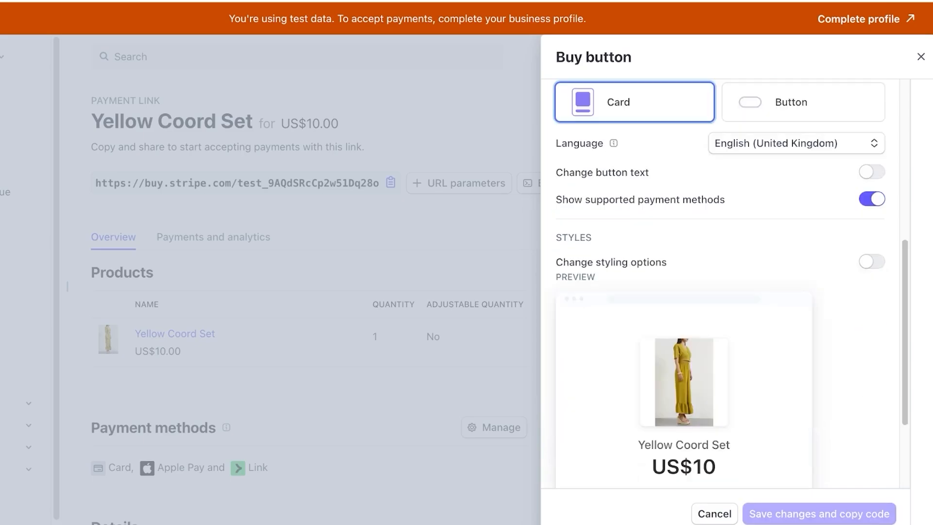
pyautogui.scroll(7, 718, 282)
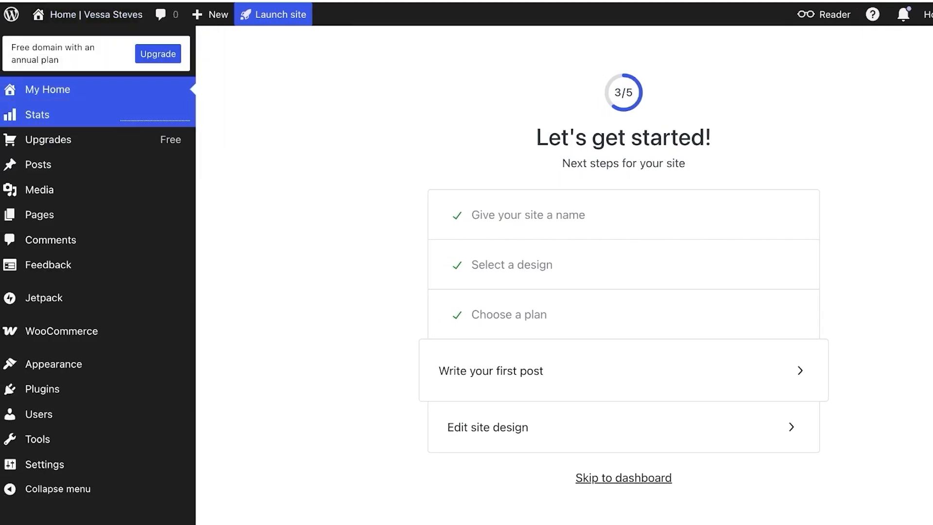
# Go from My Home to the site's homepage and open it with Edit Page.
pyautogui.moveTo(96, 14)
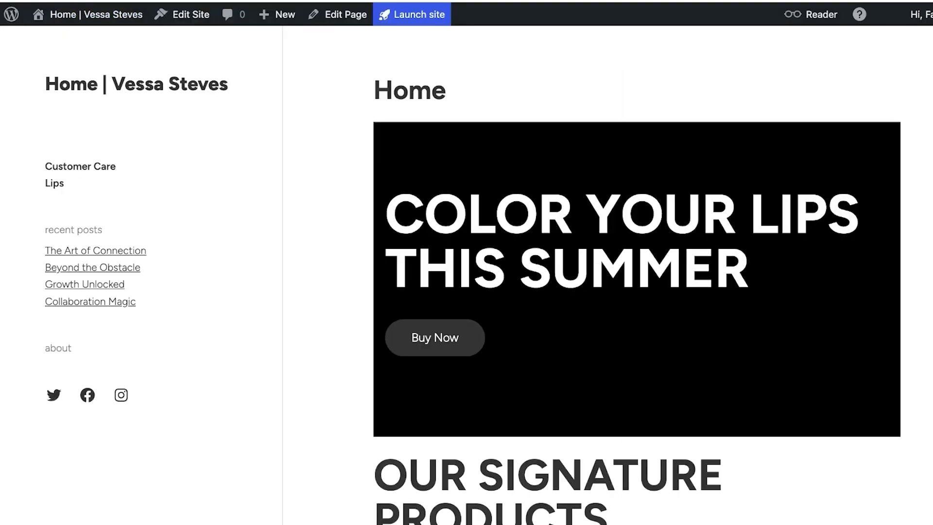
pyautogui.scroll(-4, 632, 272)
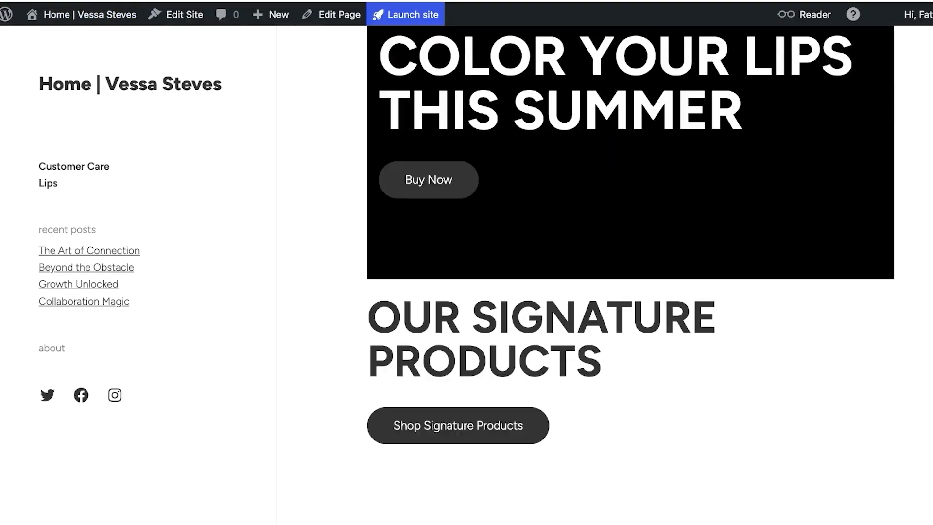
pyautogui.scroll(4, 632, 272)
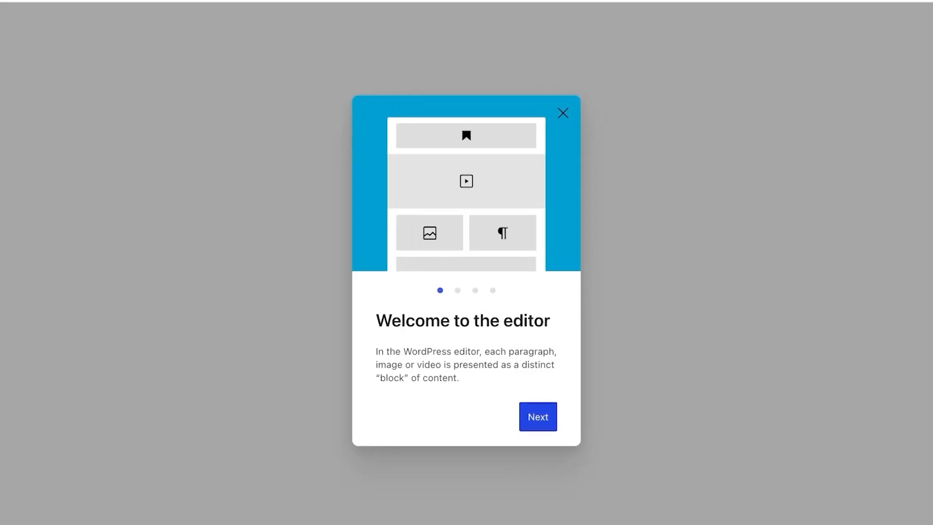
# Dismiss the editor welcome tour and close the settings sidebar to widen the canvas.
pyautogui.click(538, 416)
pyautogui.click(538, 429)
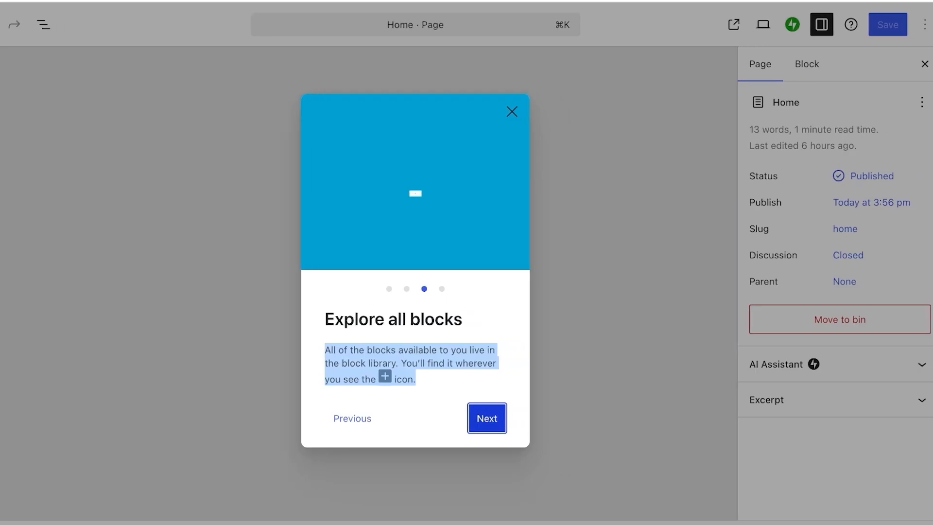
pyautogui.press('Escape')
pyautogui.scroll(-2, 388, 284)
pyautogui.scroll(-3, 363, 283)
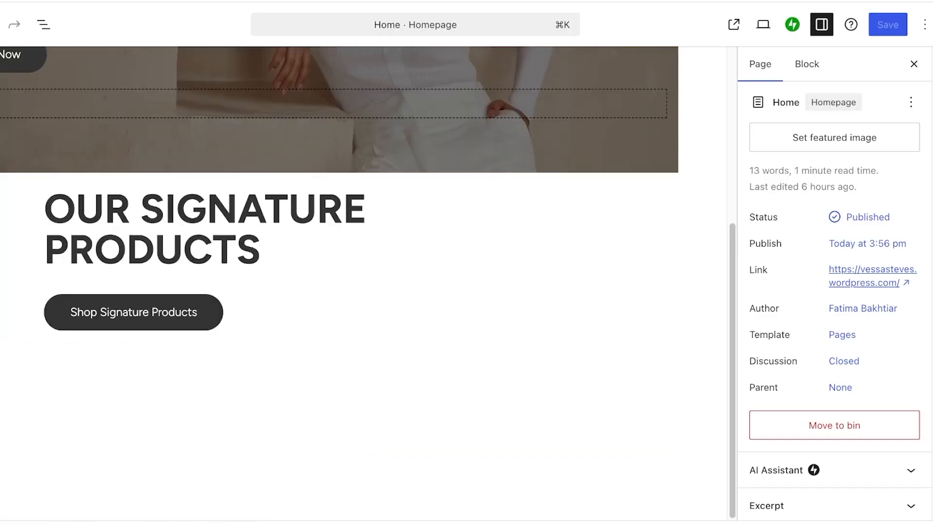
pyautogui.click(805, 64)
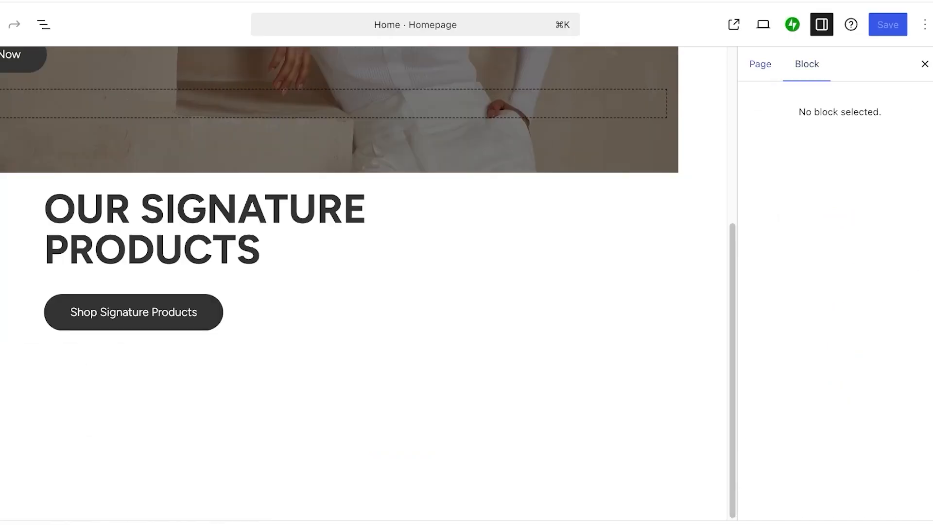
pyautogui.click(924, 64)
# Add a Code block below Shop Signature Products and paste the Stripe buy-button code into it.
pyautogui.click(61, 24)
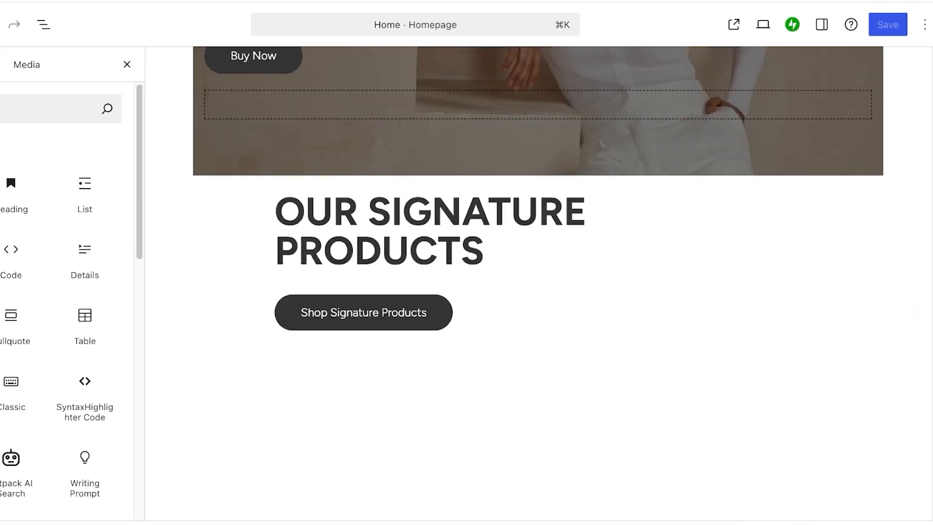
pyautogui.scroll(-1, 190, 204)
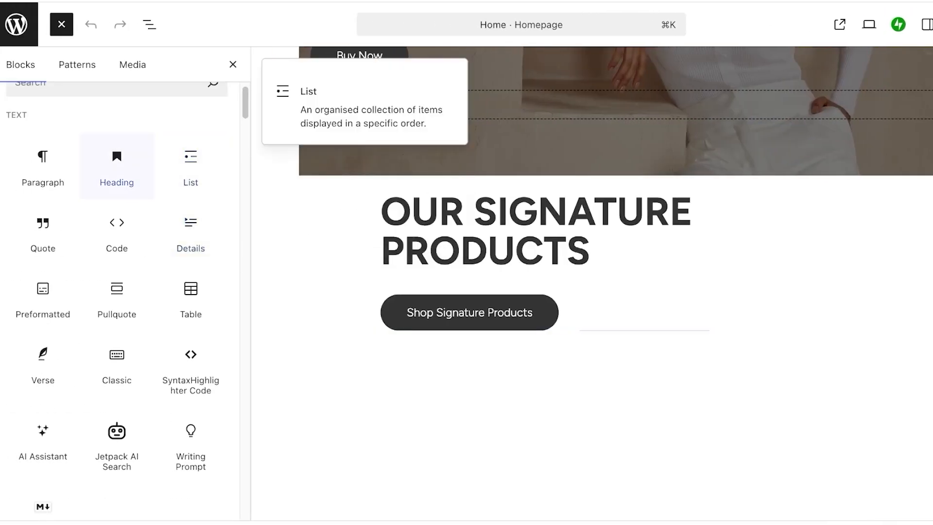
pyautogui.click(116, 232)
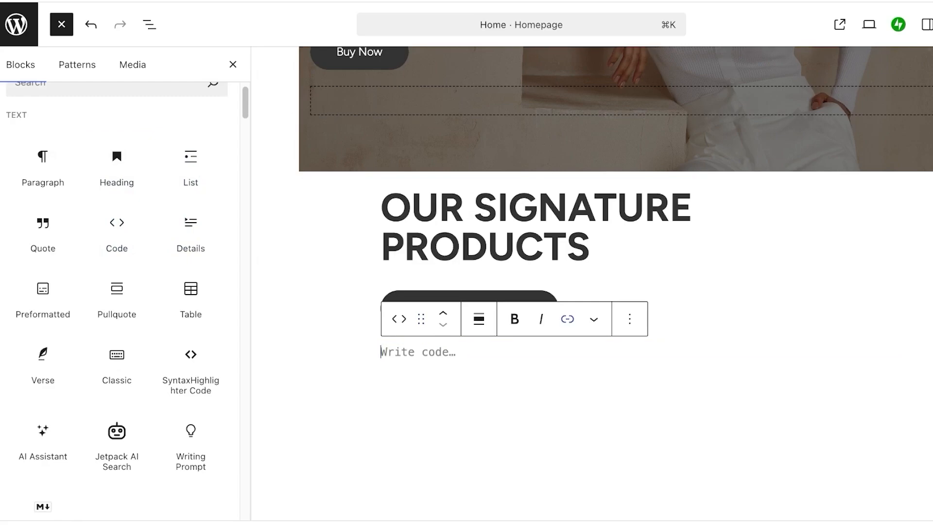
pyautogui.click(593, 318)
pyautogui.click(567, 318)
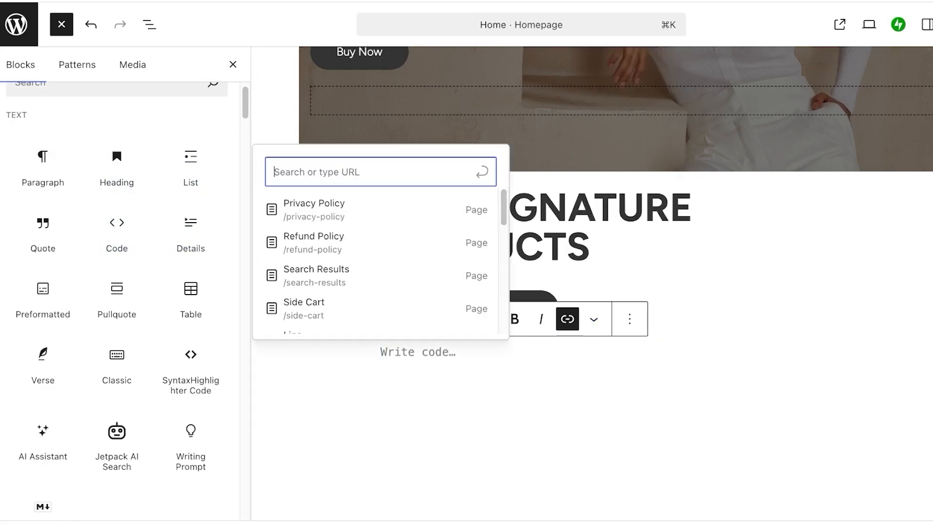
pyautogui.click(381, 351)
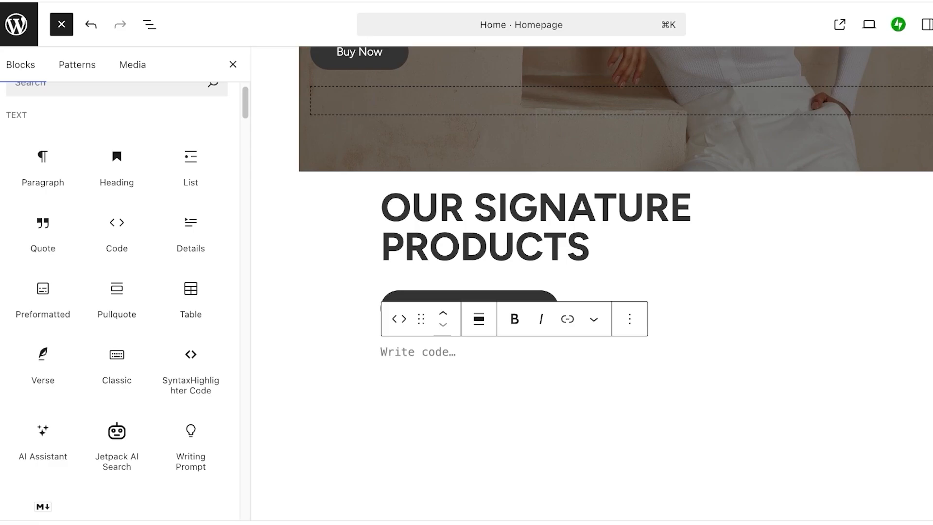
pyautogui.press('super+v')
pyautogui.scroll(-3, 591, 282)
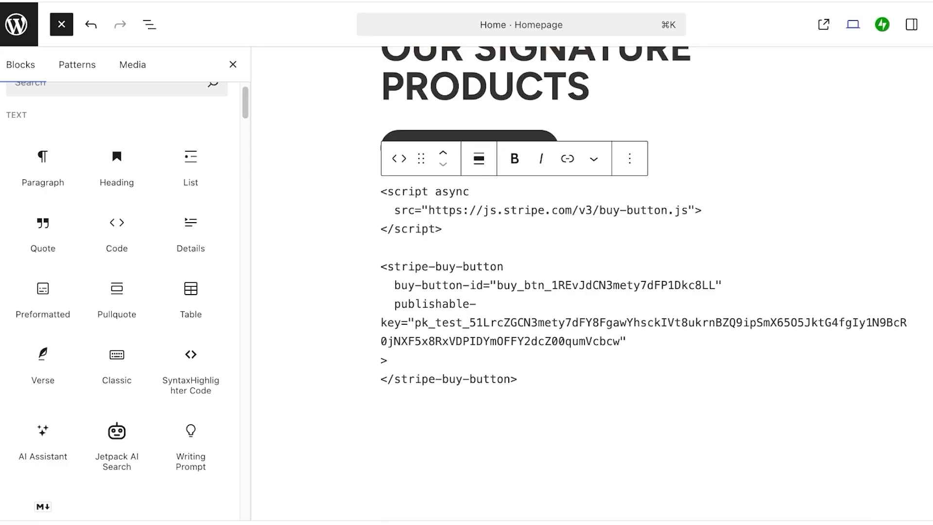
# Preview the Home page in a new tab and select the Stripe code shown there as plain text.
pyautogui.click(869, 24)
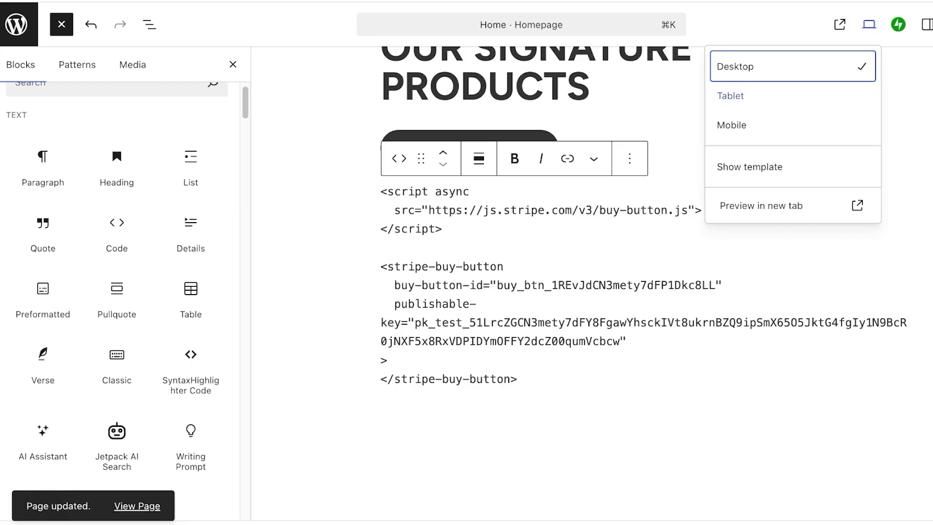
pyautogui.click(449, 285)
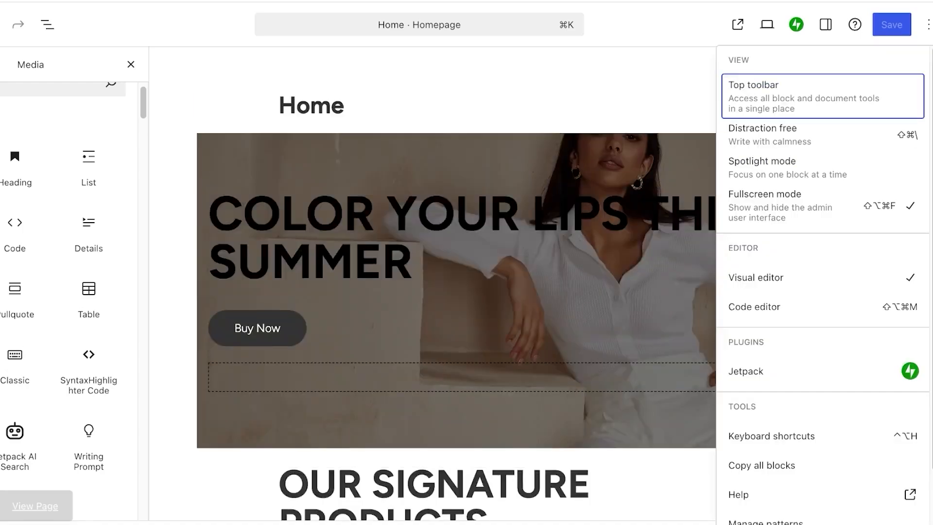
pyautogui.scroll(-2, 763, 428)
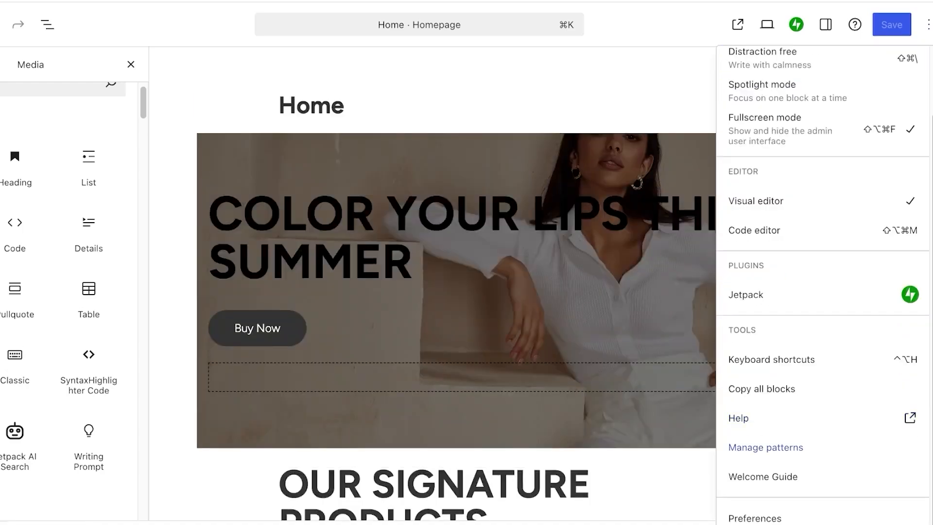
pyautogui.click(927, 24)
pyautogui.click(824, 24)
pyautogui.click(765, 24)
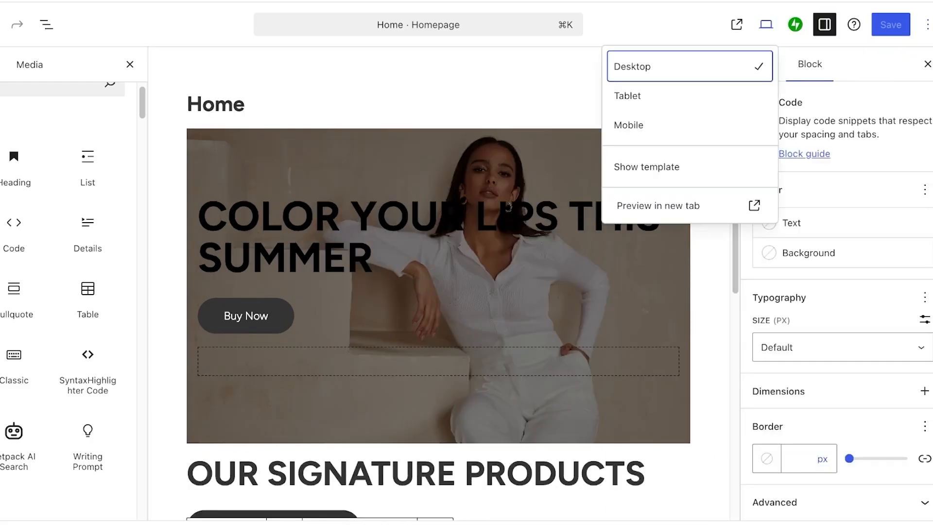
pyautogui.click(658, 206)
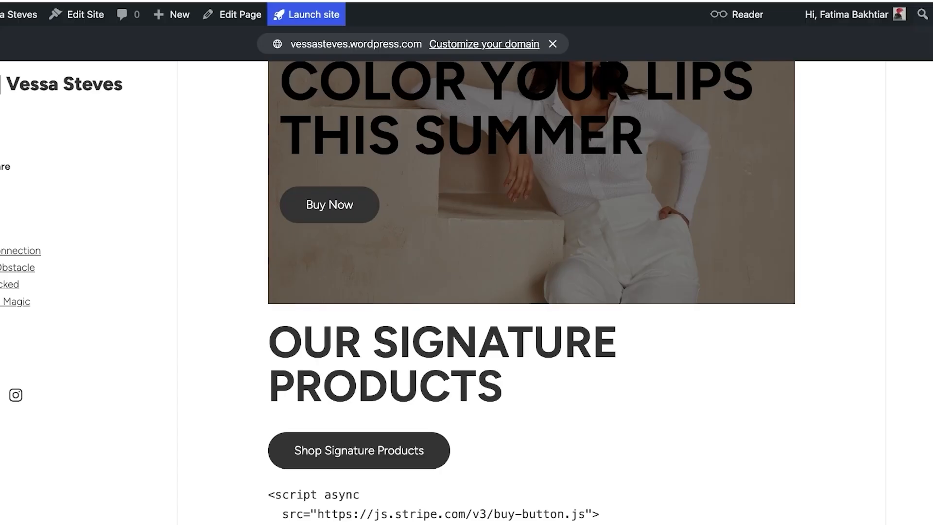
pyautogui.scroll(-6, 531, 291)
pyautogui.moveTo(282, 193); pyautogui.dragTo(380, 348)
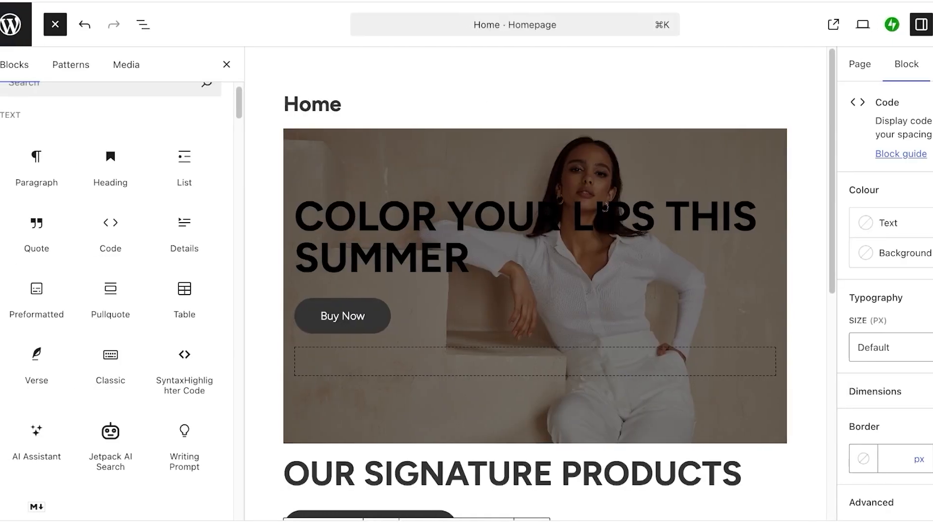
# Delete the Code block holding the Stripe buy-button code.
pyautogui.scroll(-6, 539, 292)
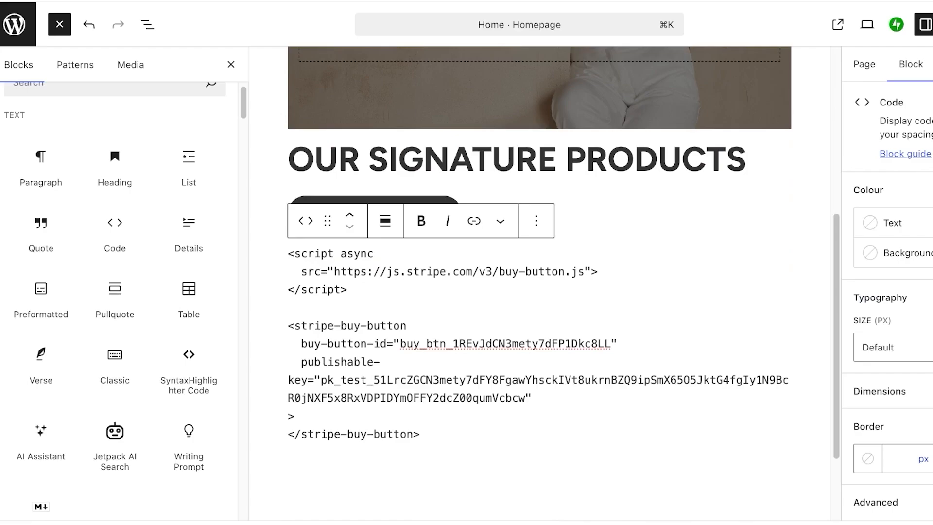
pyautogui.click(536, 220)
pyautogui.scroll(-3, 630, 383)
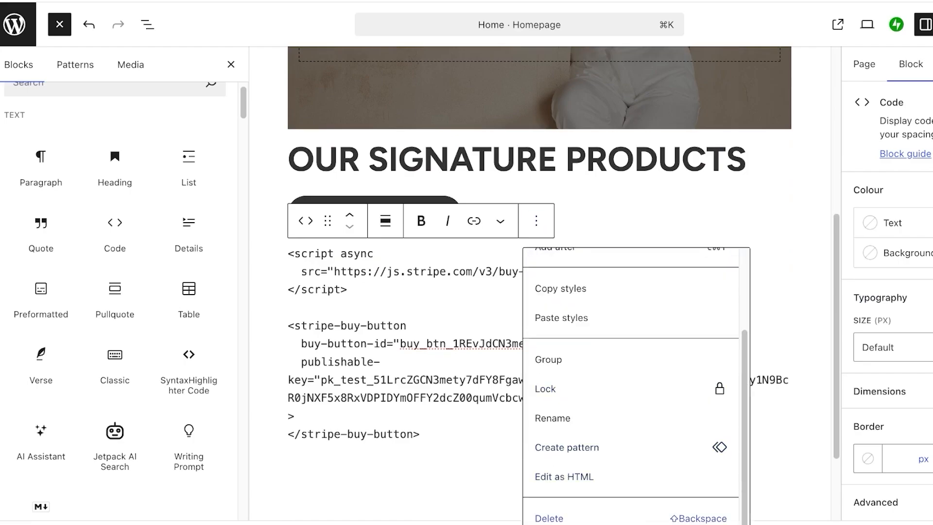
pyautogui.click(549, 518)
# Drag in a new Code block under OUR SIGNATURE PRODUCTS and transform it to Custom HTML.
pyautogui.moveTo(115, 232); pyautogui.dragTo(433, 435)
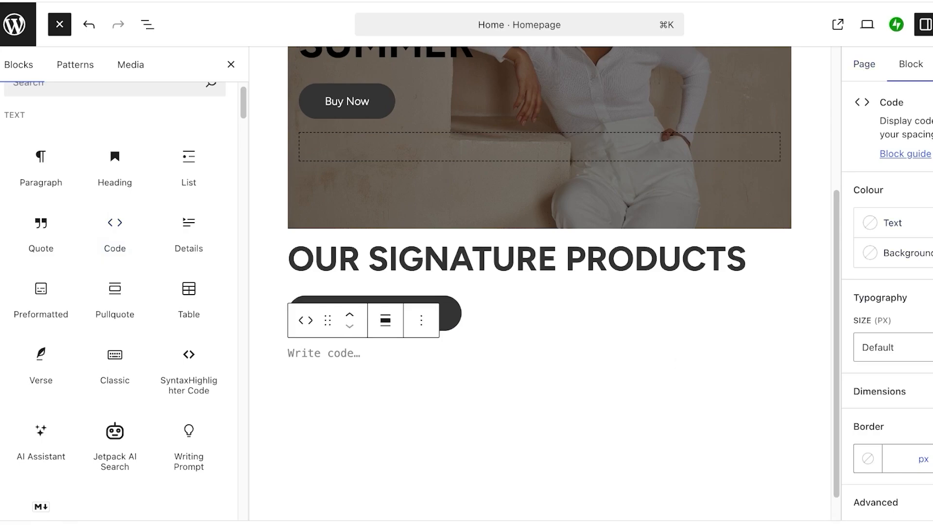
pyautogui.click(385, 320)
pyautogui.click(535, 320)
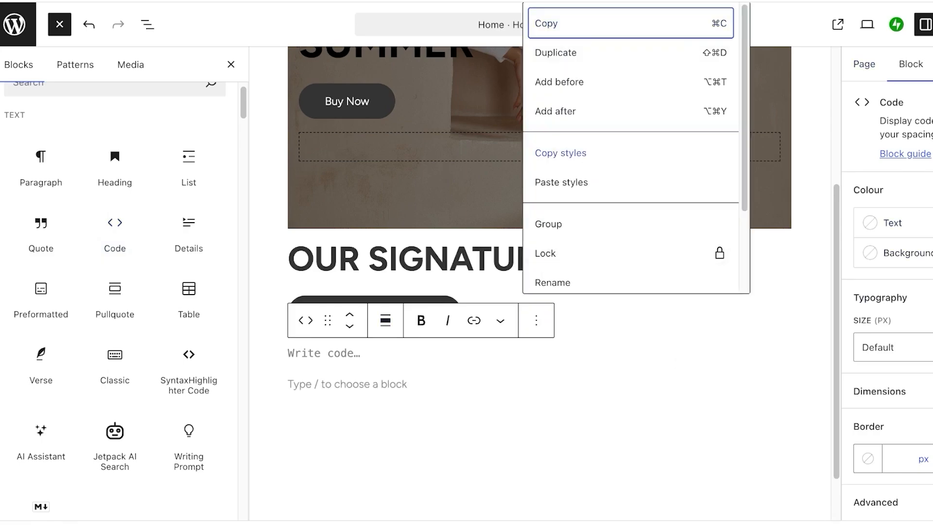
pyautogui.scroll(-1, 634, 148)
pyautogui.click(500, 320)
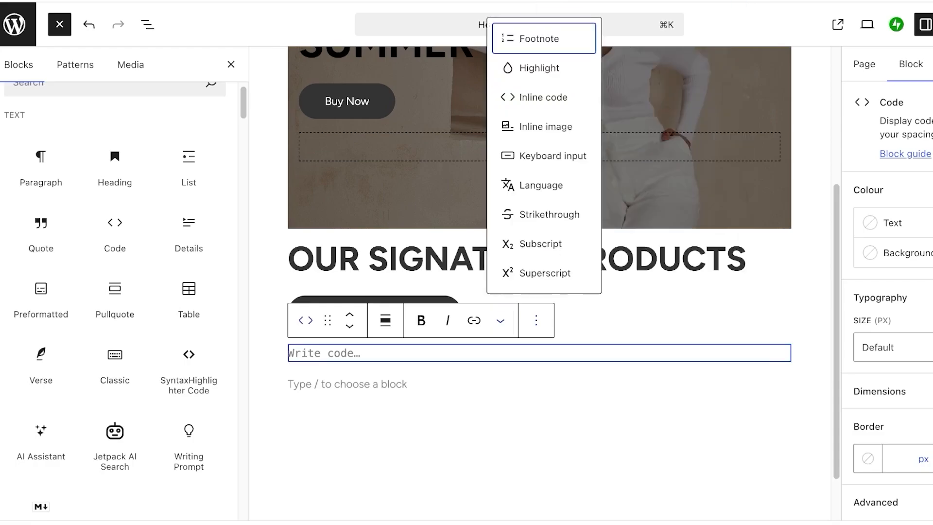
pyautogui.click(305, 320)
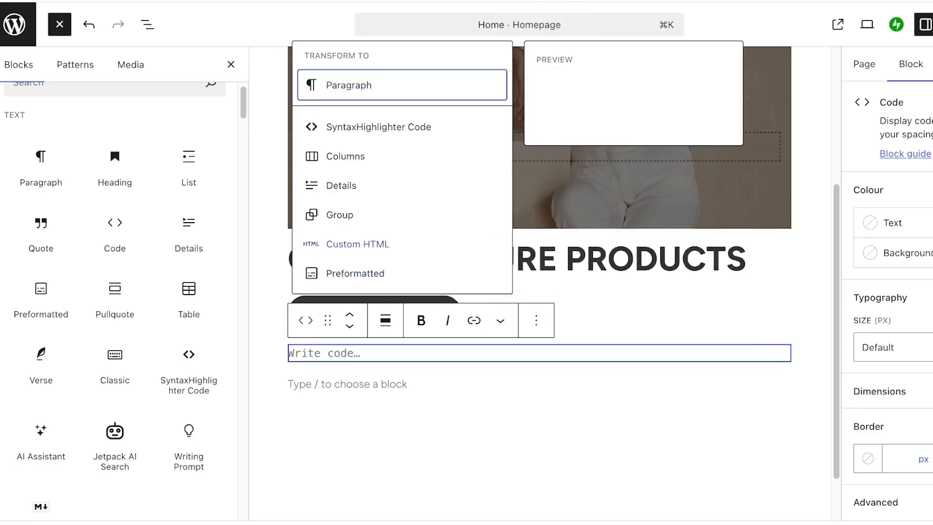
pyautogui.click(357, 244)
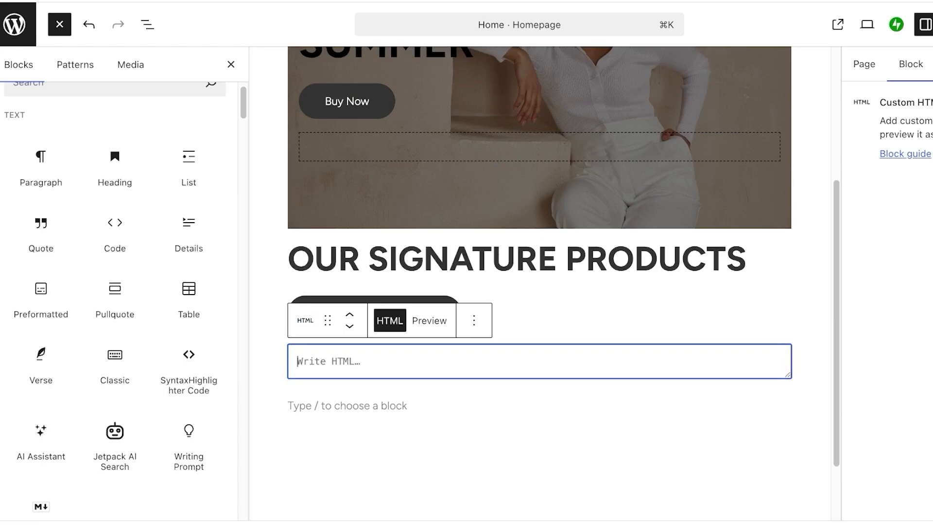
# Paste the Stripe buy-button embed code into the Custom HTML block, save the Home page, and preview the rendered button.
pyautogui.press('super+v')
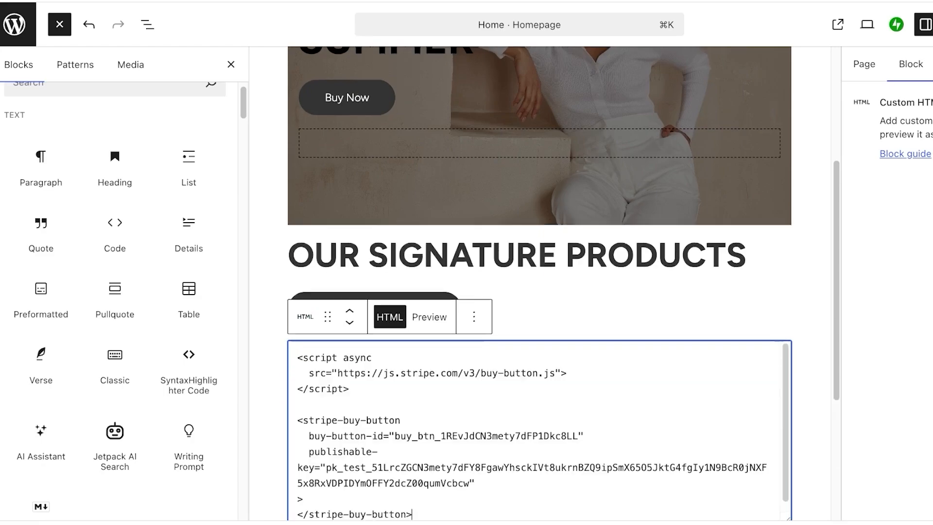
pyautogui.scroll(-3, 539, 291)
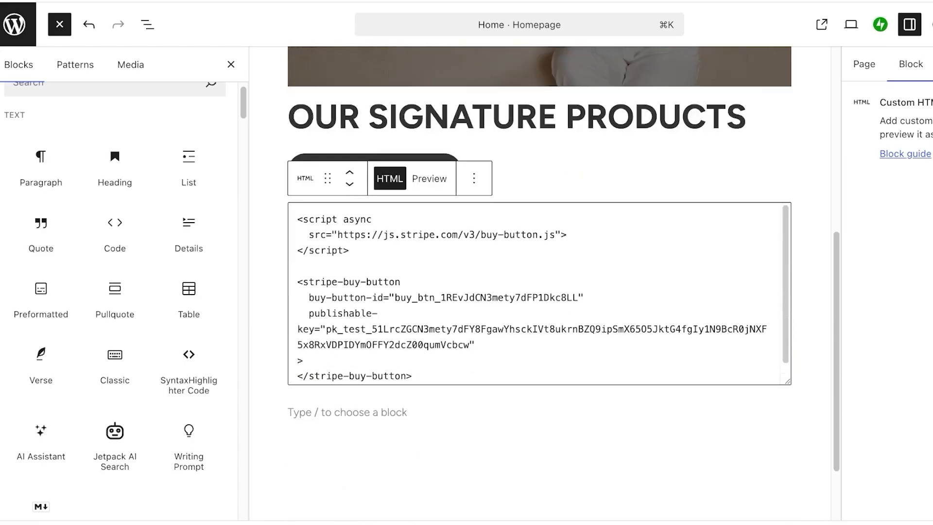
pyautogui.press('super+s')
pyautogui.click(429, 178)
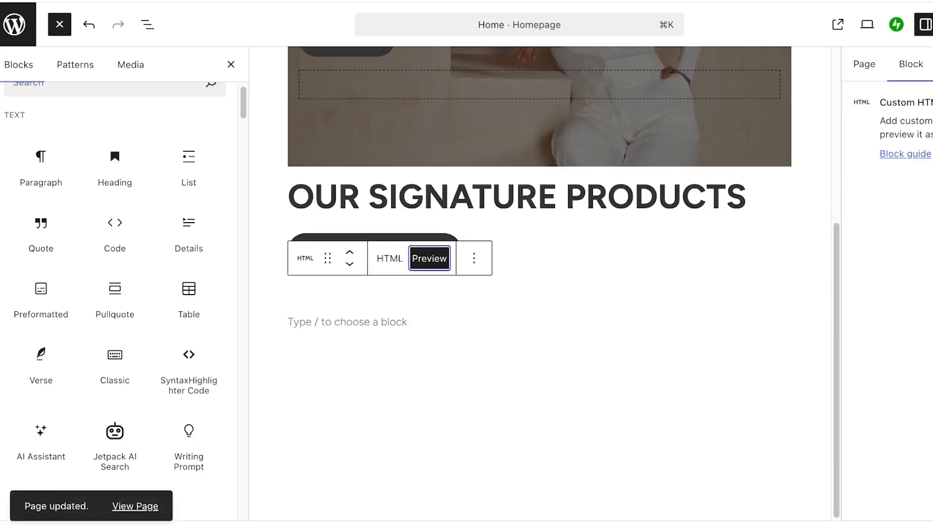
pyautogui.scroll(5, 540, 282)
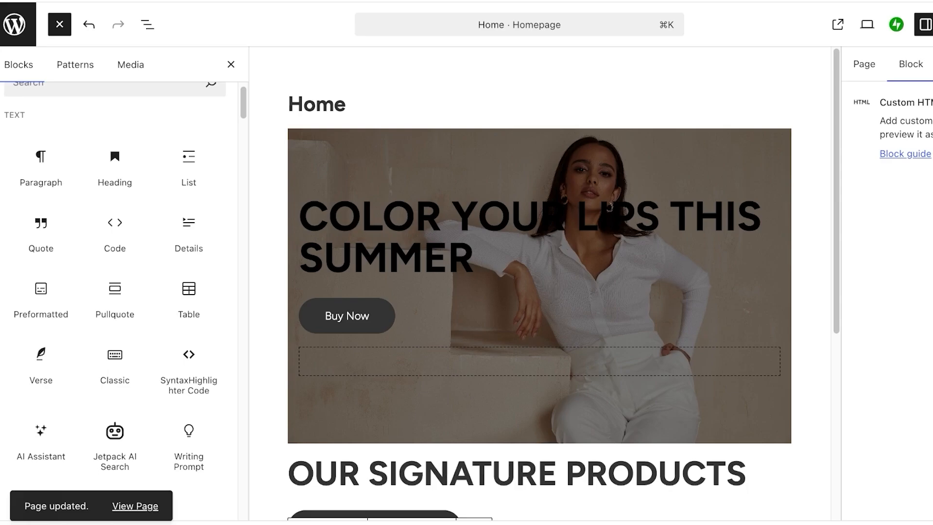
# Exit the site editor to the Pages list of 16 published pages, with Home as Front Page.
pyautogui.click(14, 24)
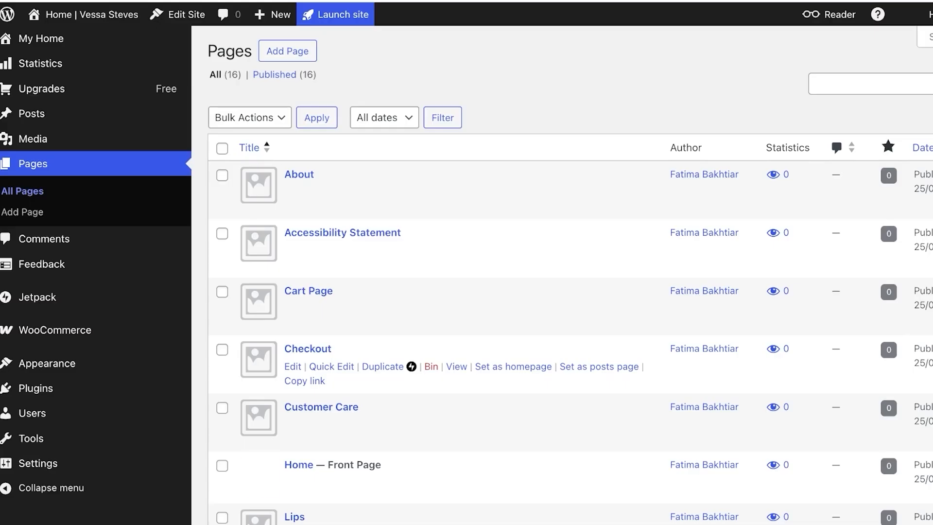
pyautogui.scroll(-4, 562, 275)
pyautogui.scroll(4, 562, 275)
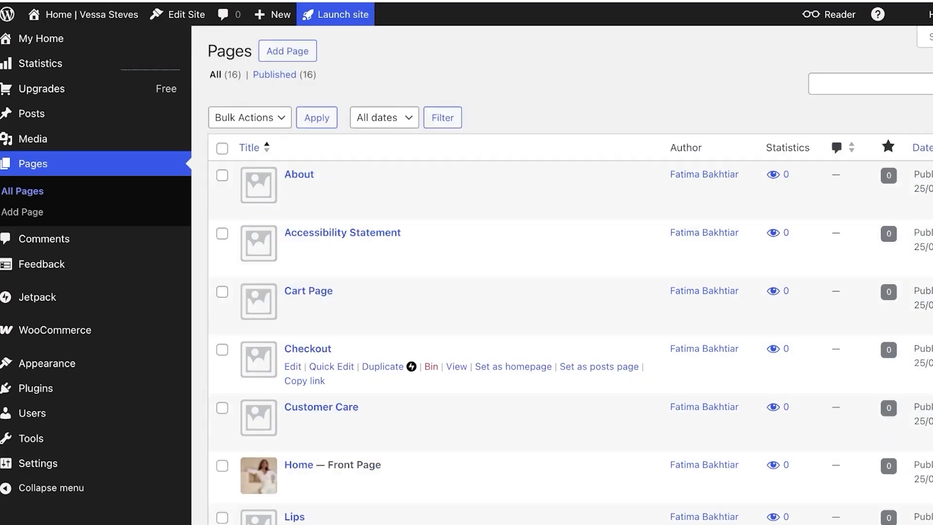